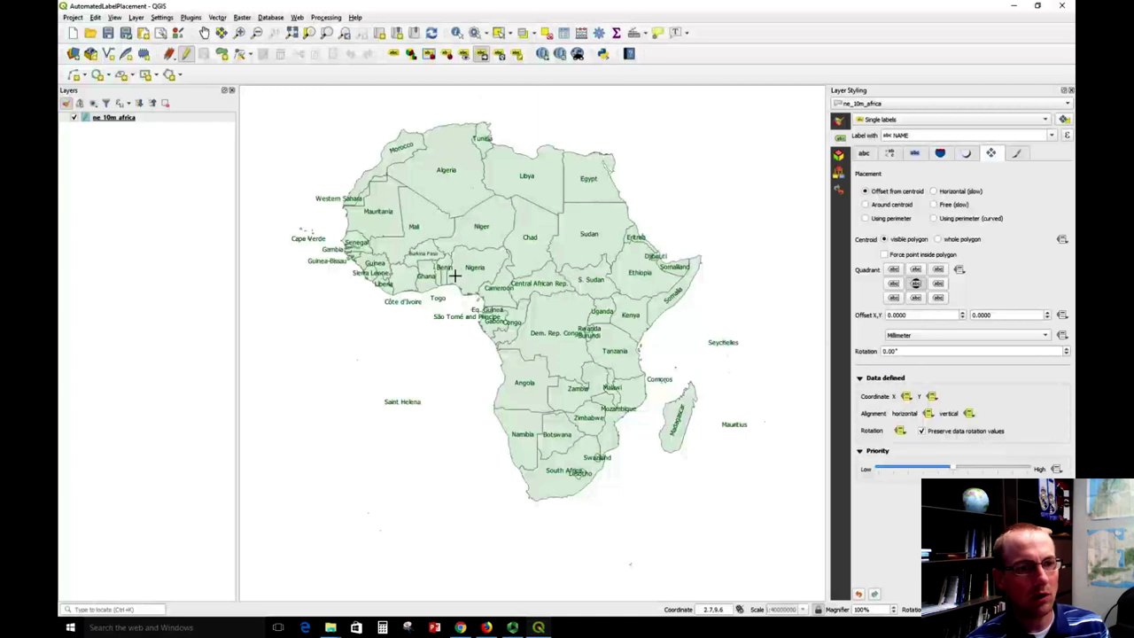
- Drag the Benin and Togo labels offshore, placing Benin just right of Togo
click(452, 274)
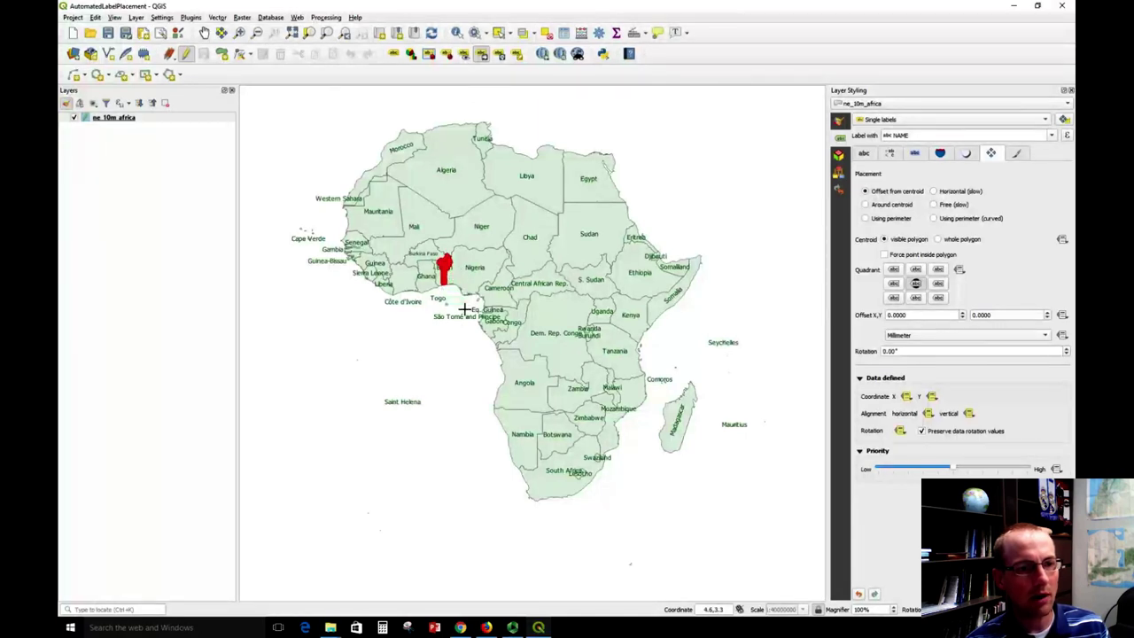
click(460, 310)
click(443, 310)
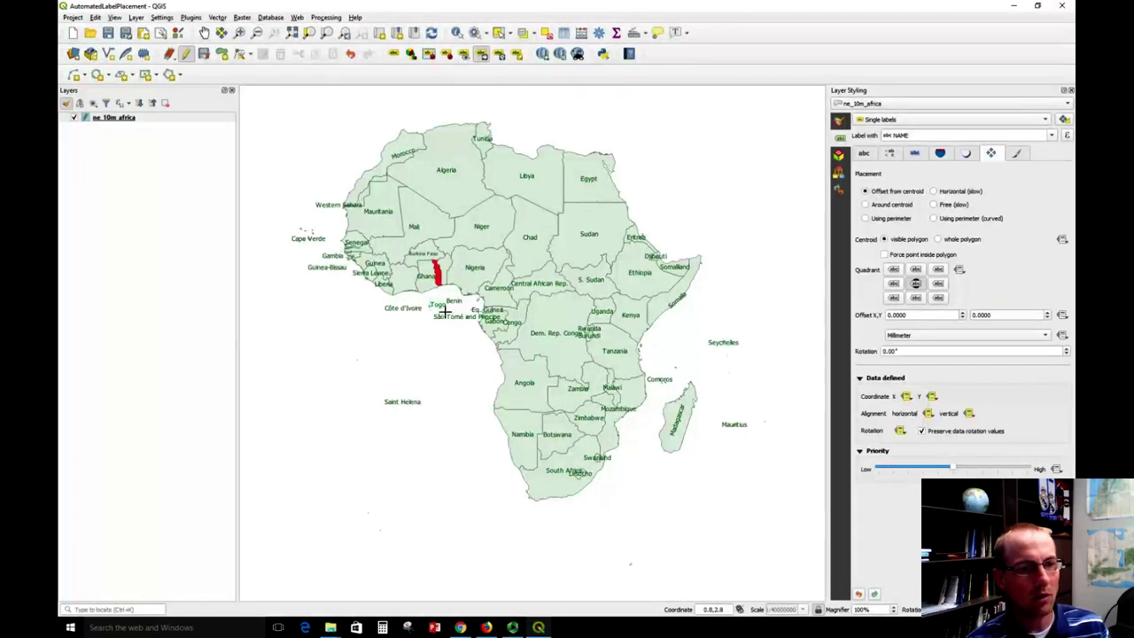
click(443, 302)
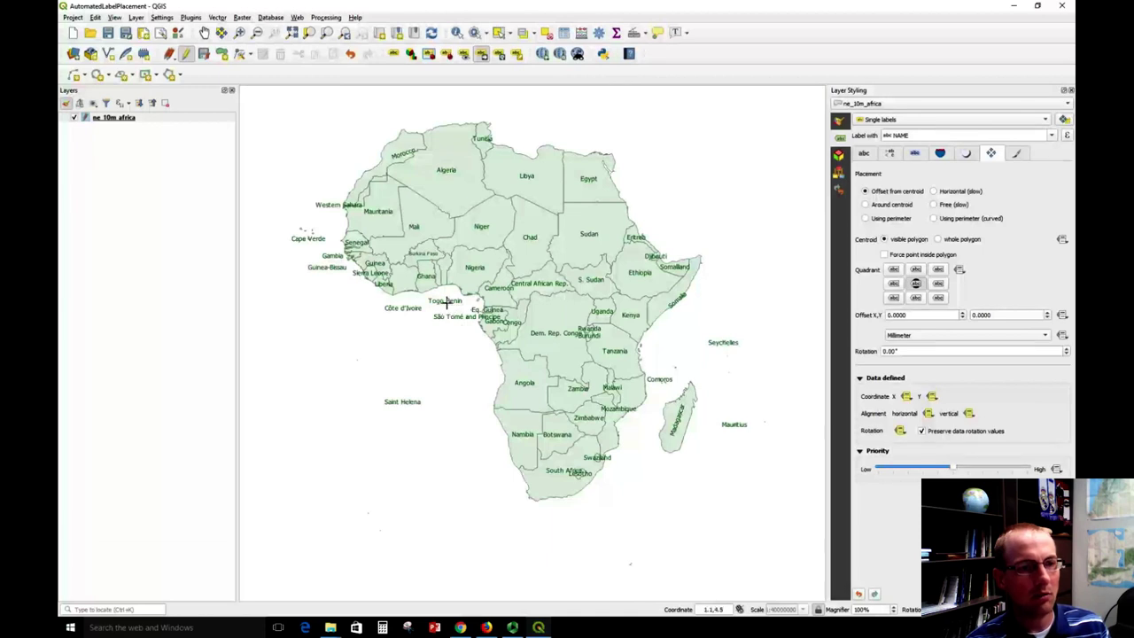
click(449, 298)
click(459, 301)
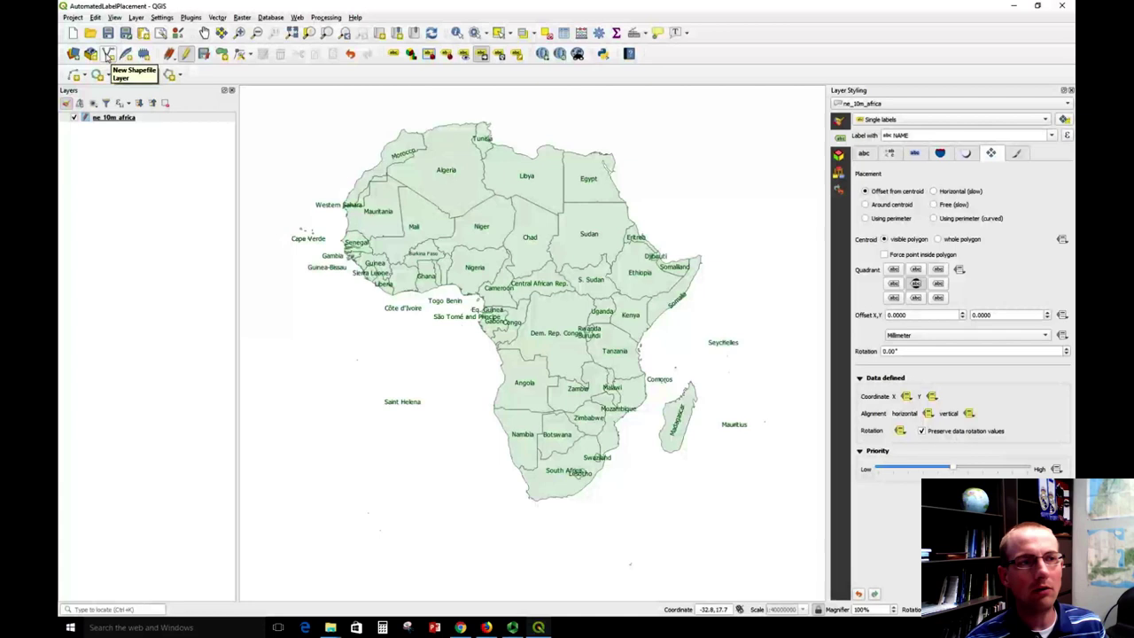
- Create a new Line-geometry shapefile named africa_leaders.shp in the data layouts folder
click(1070, 91)
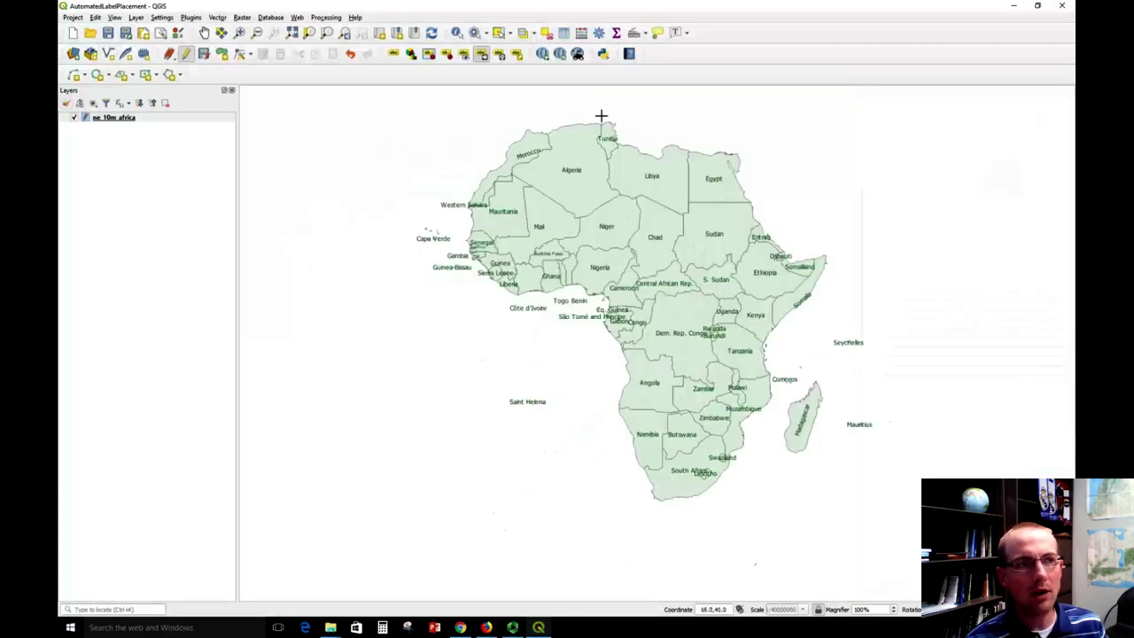
click(110, 54)
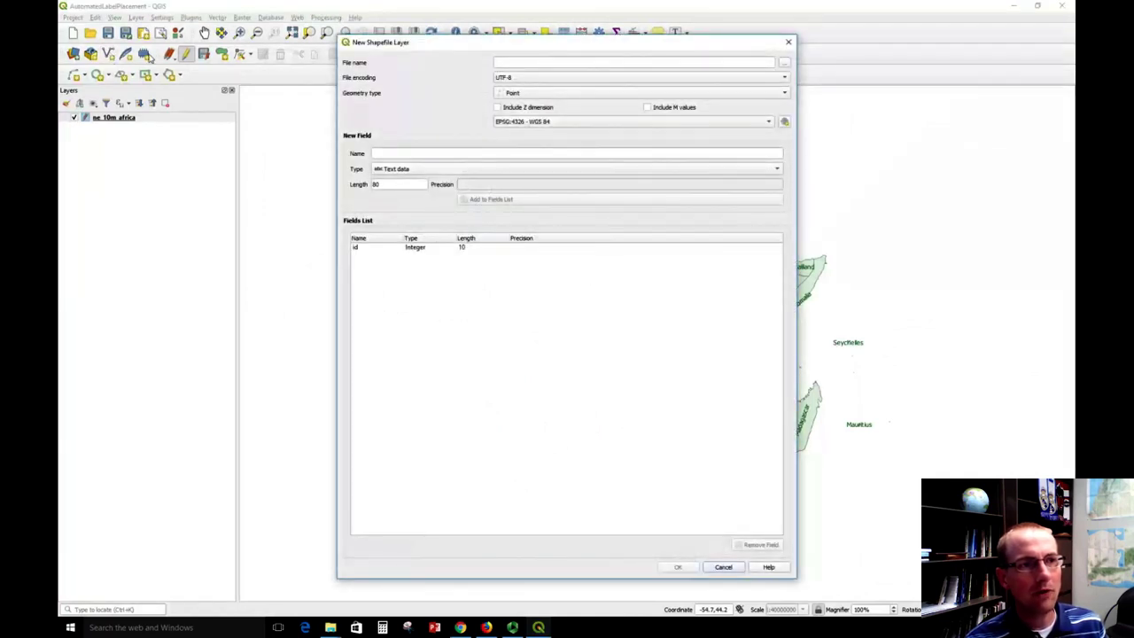
click(609, 65)
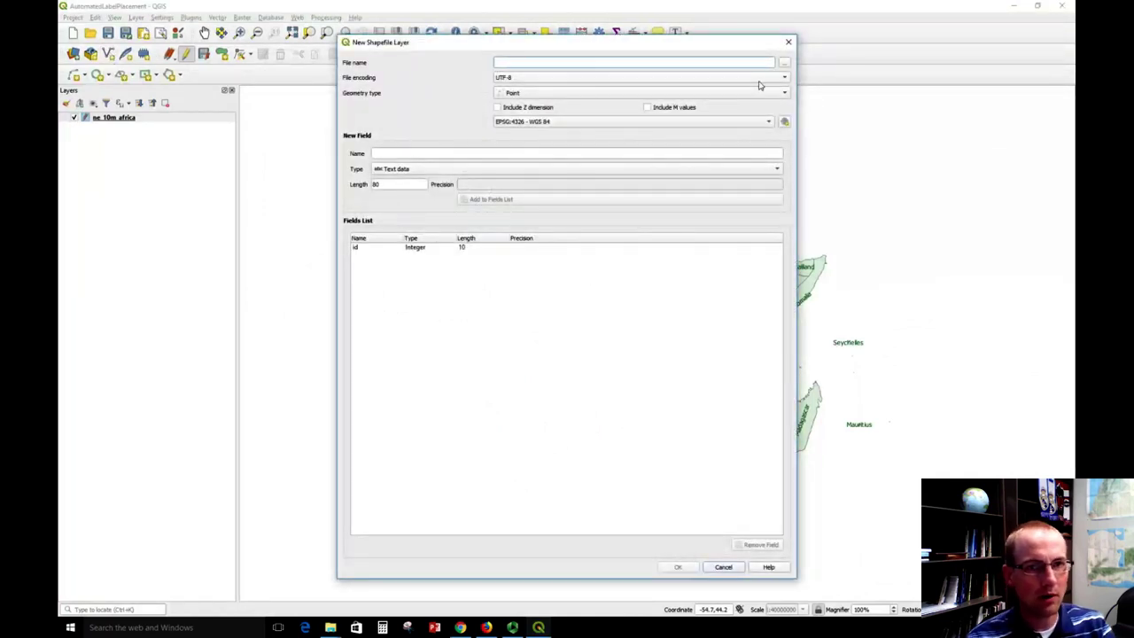
click(784, 63)
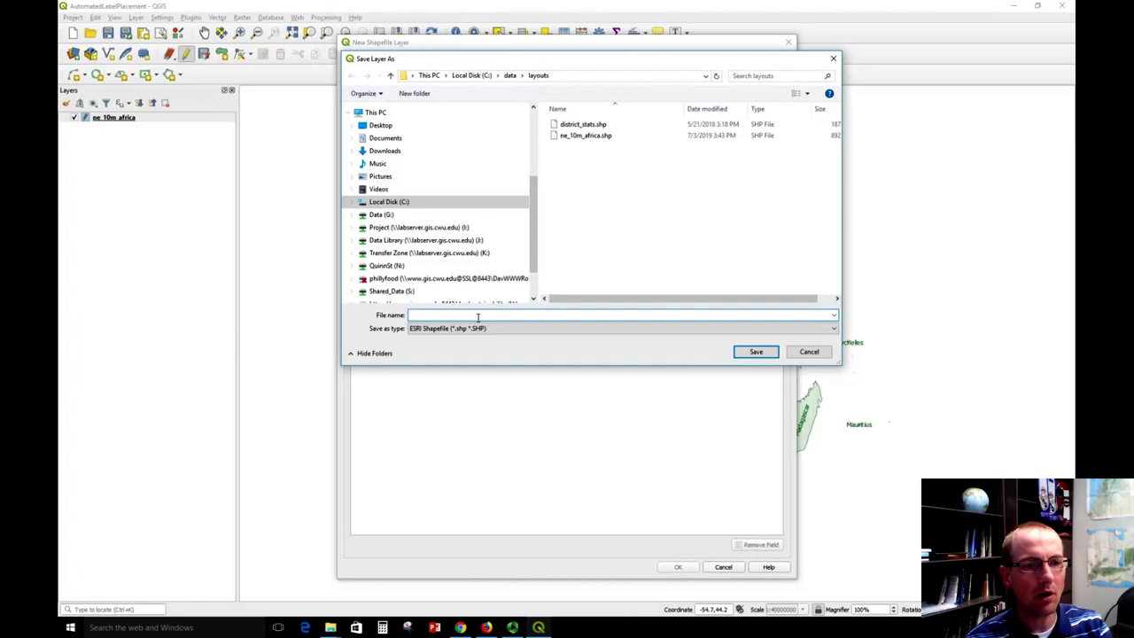
text(af)
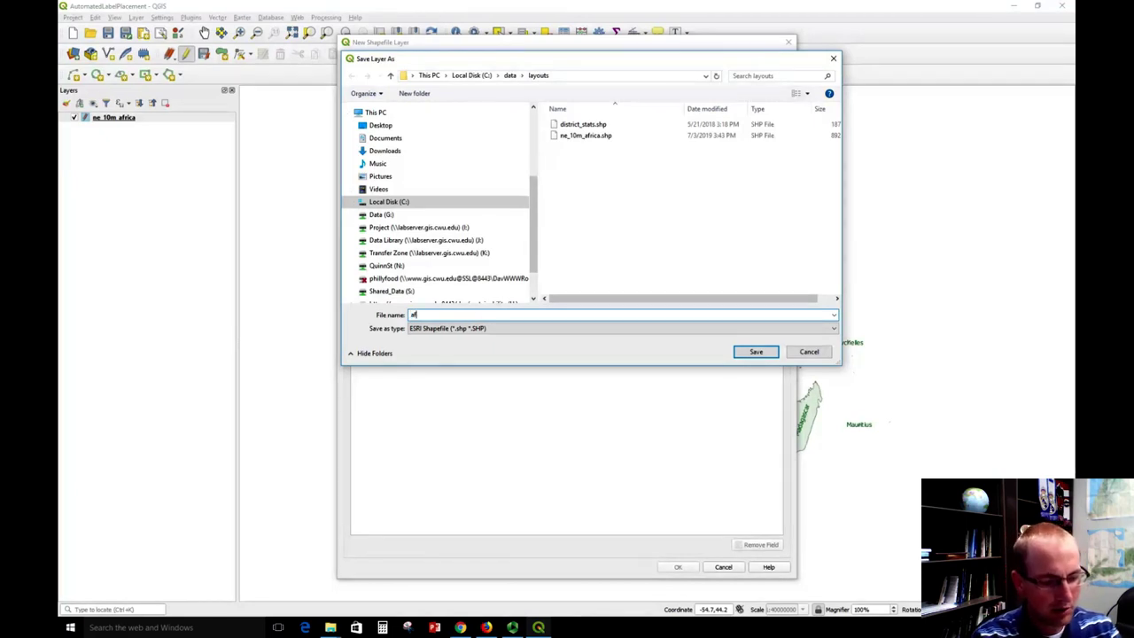
text(rica_leaders)
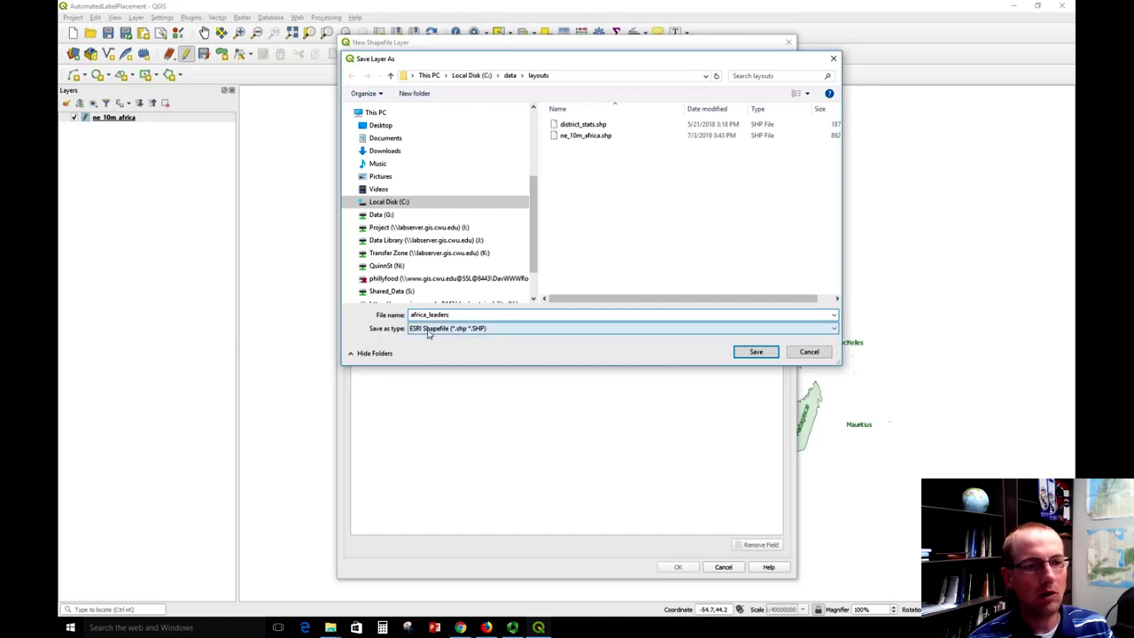
click(755, 351)
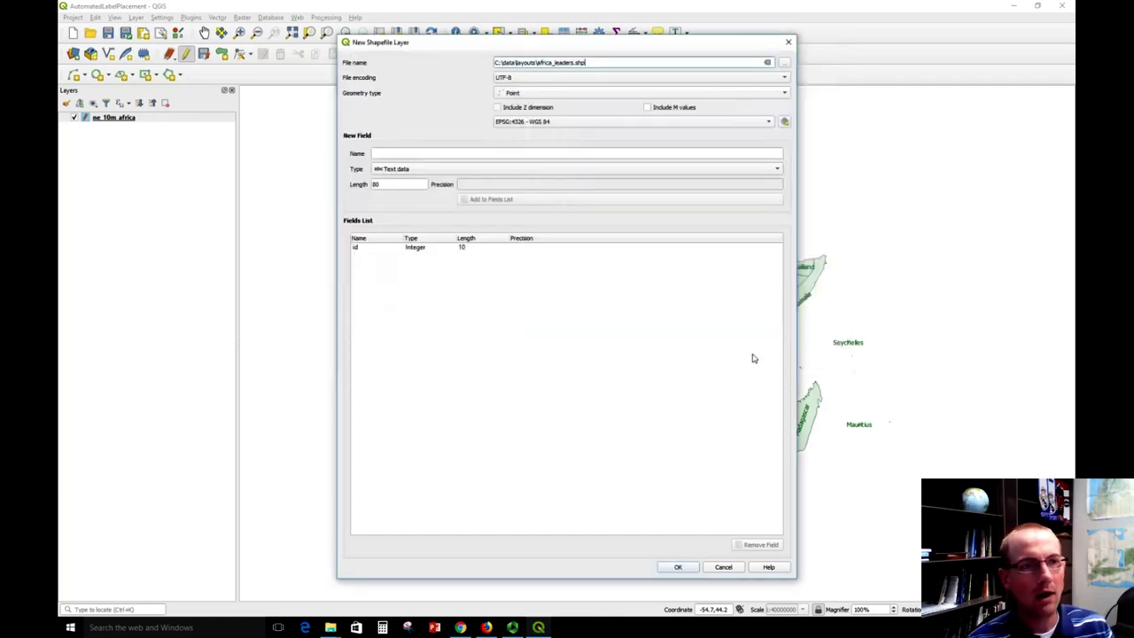
click(555, 94)
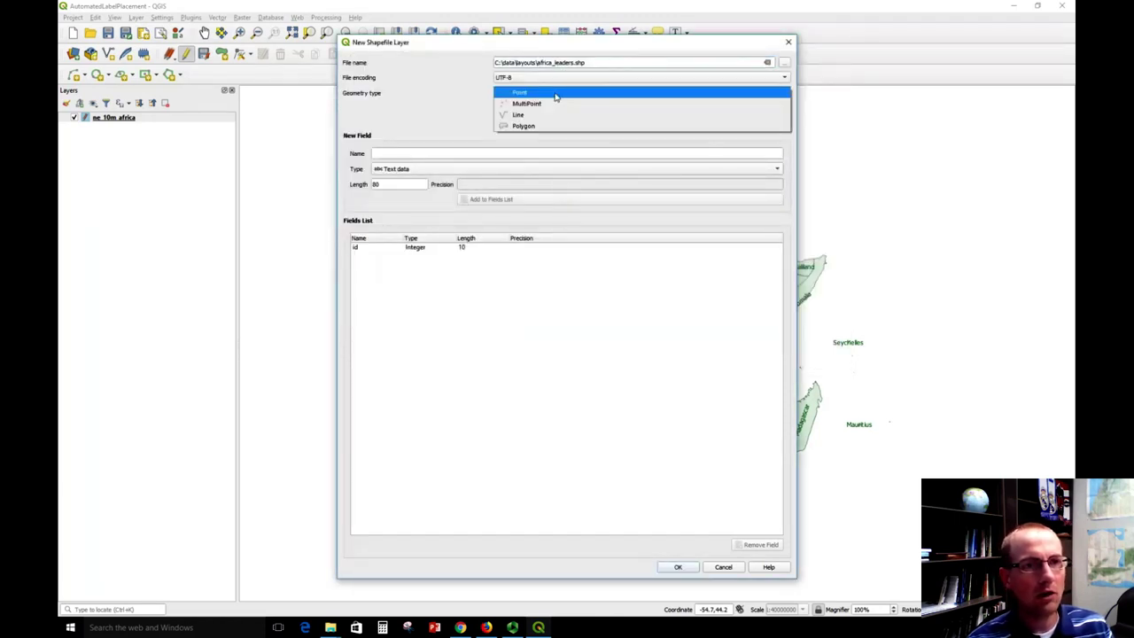
click(534, 114)
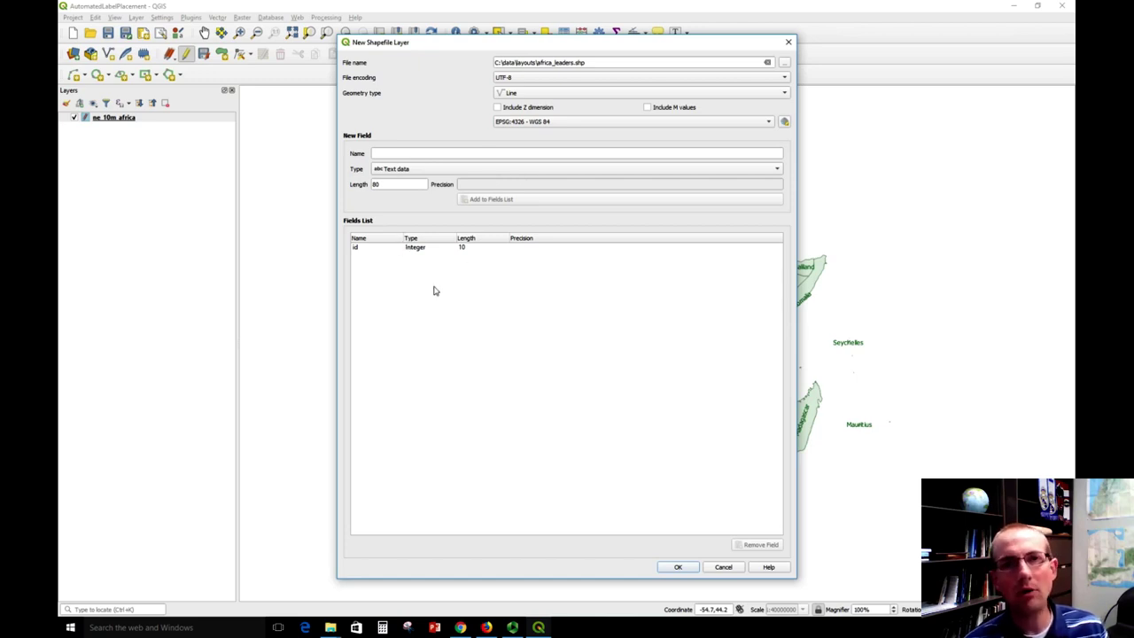
click(676, 568)
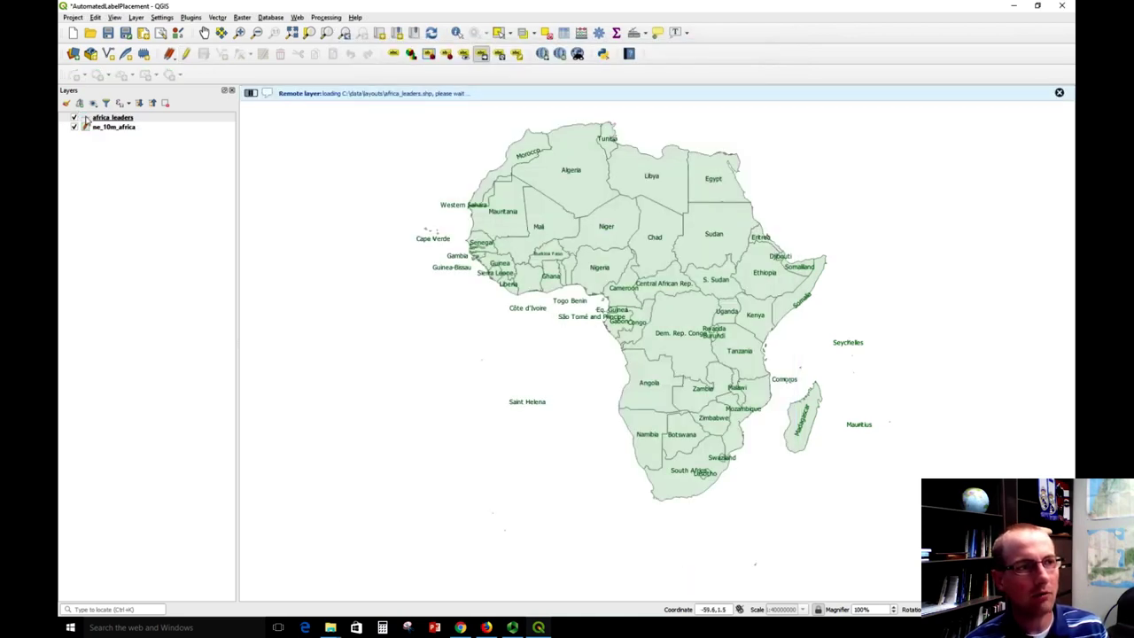
- Save the label edits on ne_10m_africa, then switch on editing for africa_leaders
click(139, 129)
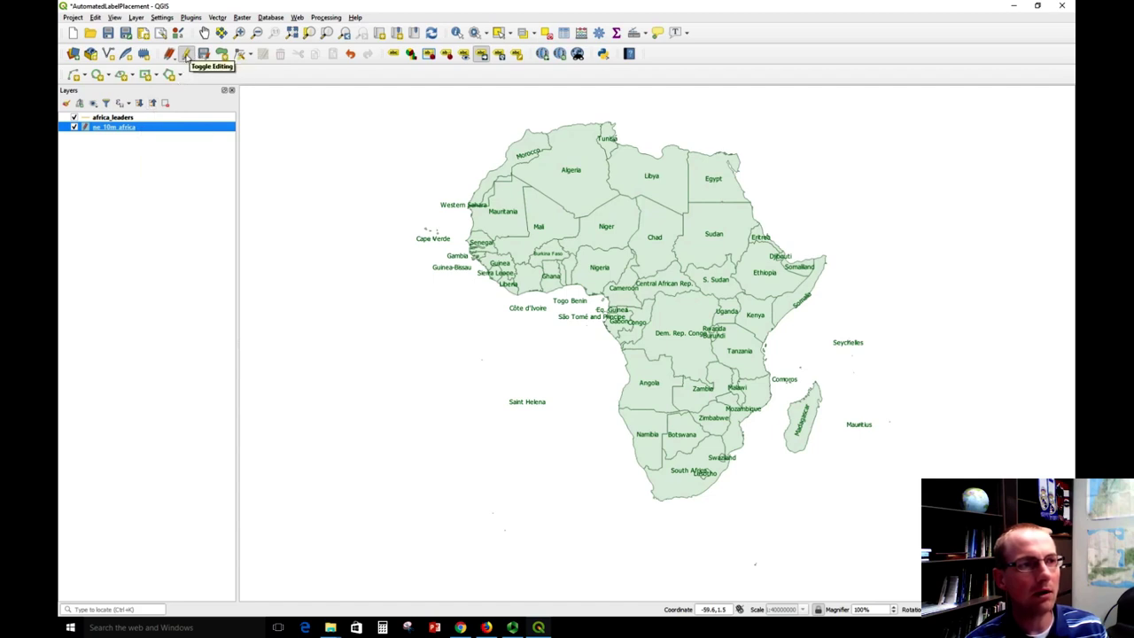
click(186, 55)
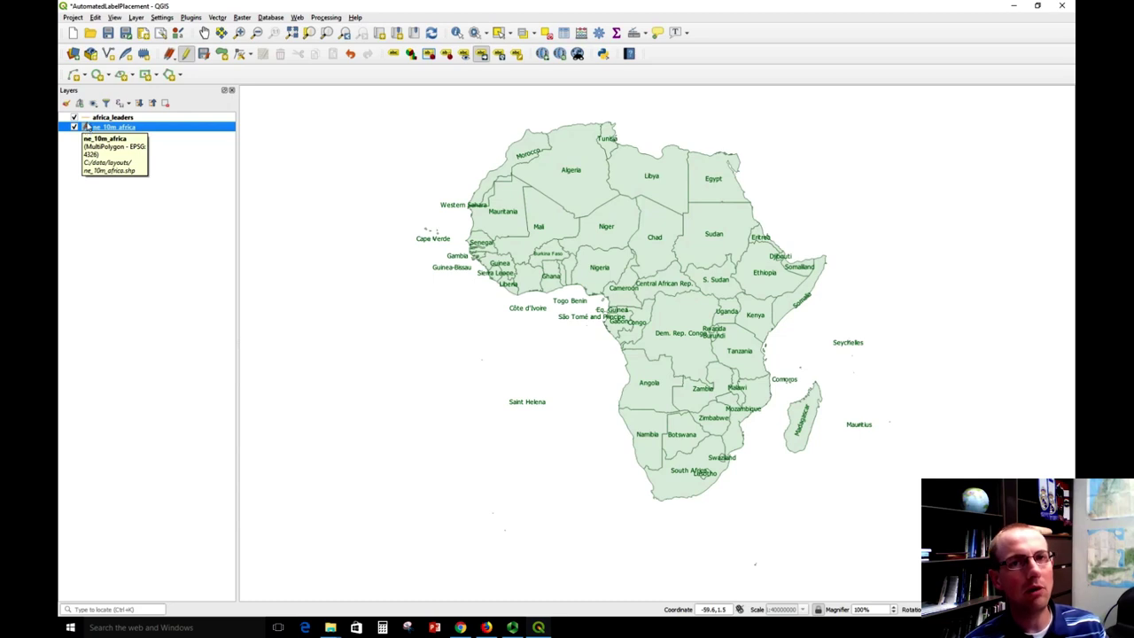
click(186, 55)
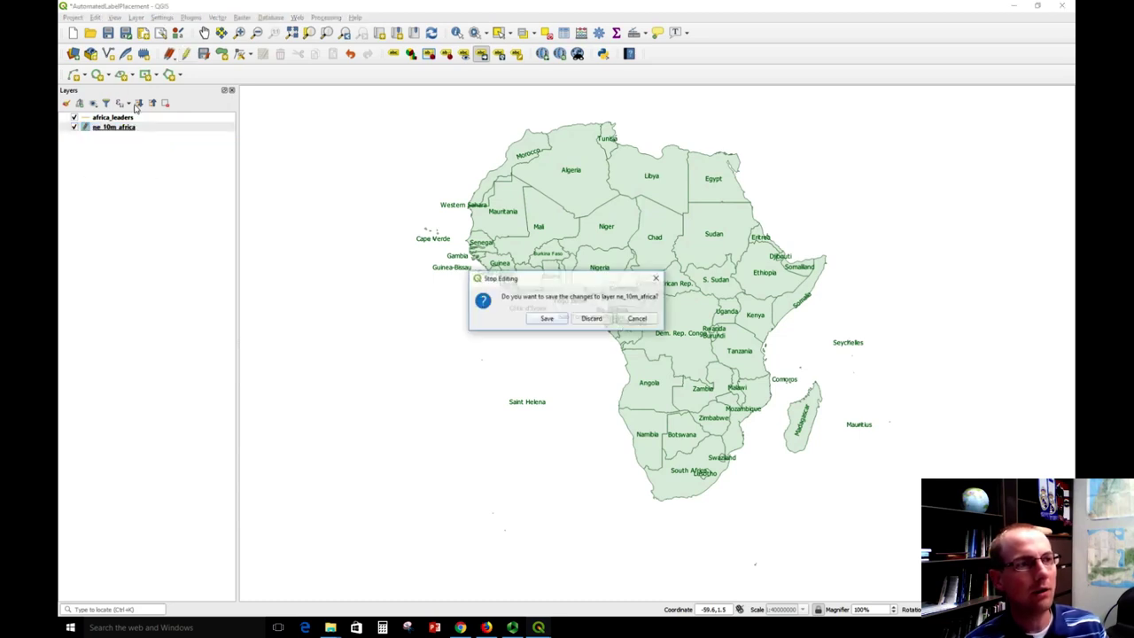
click(548, 320)
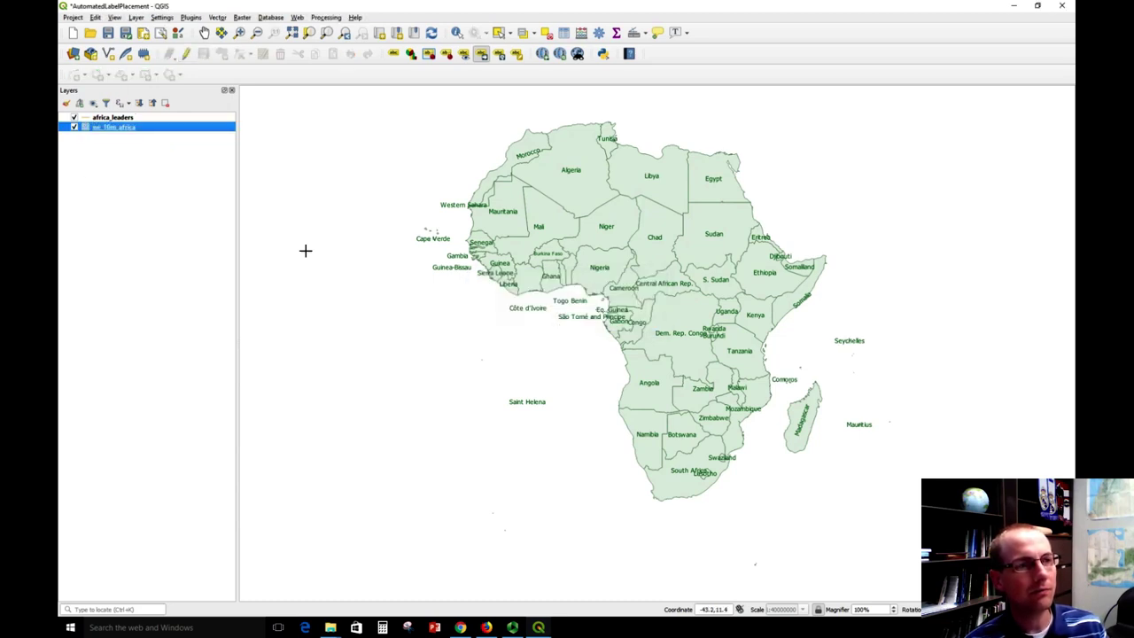
click(180, 120)
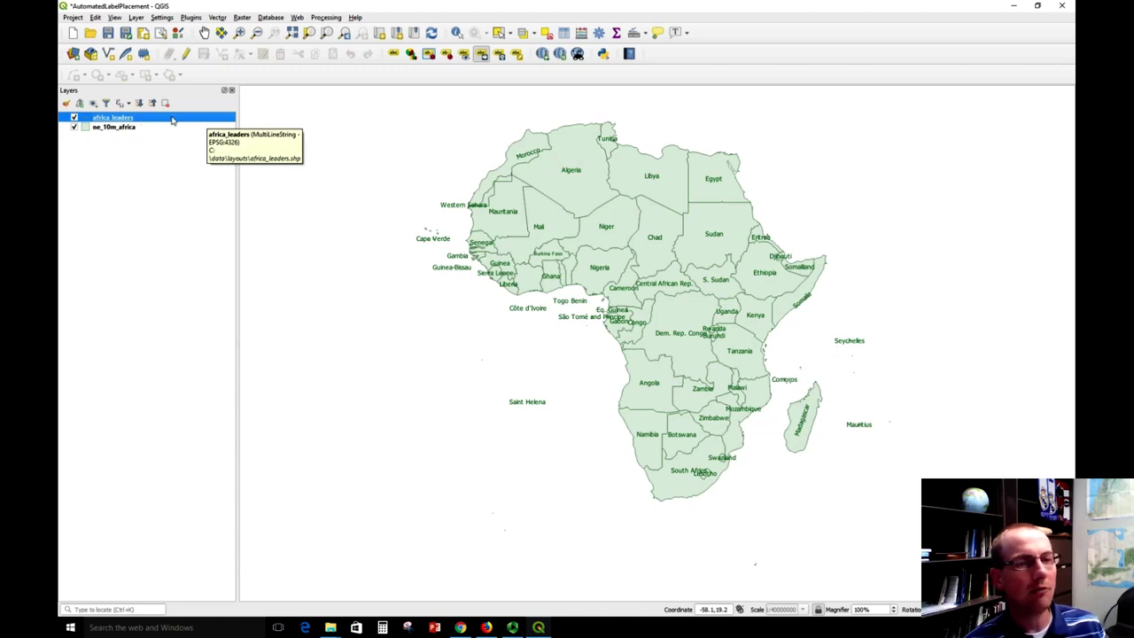
click(185, 55)
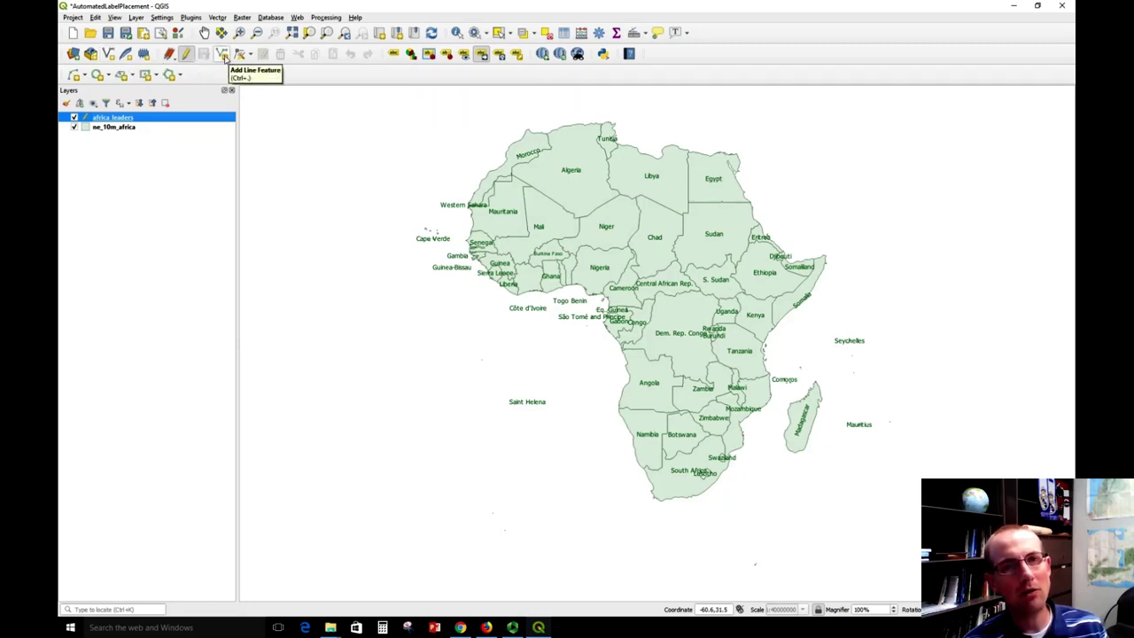
- Digitize two leader lines: one off Togo's coast with id 0, one at Benin with id 1
click(223, 55)
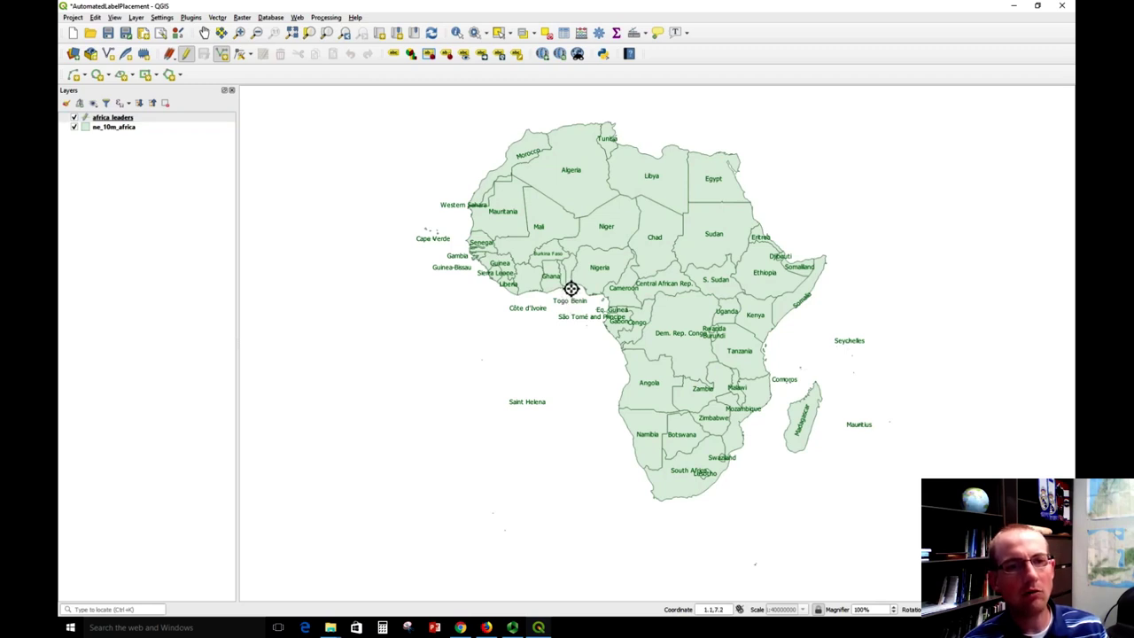
click(571, 289)
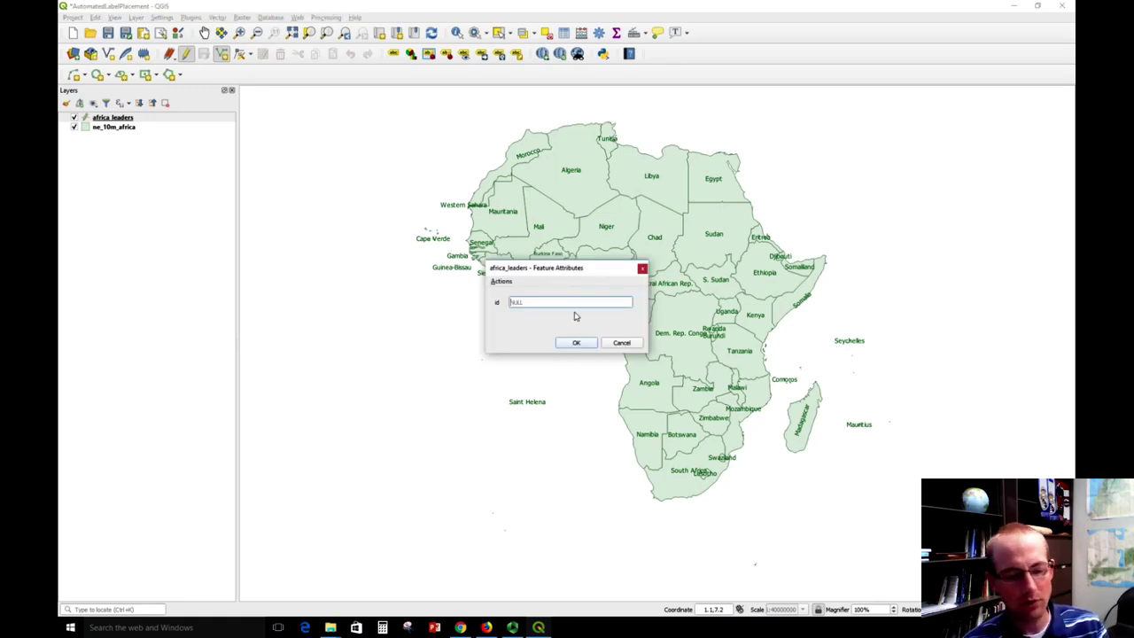
text(0)
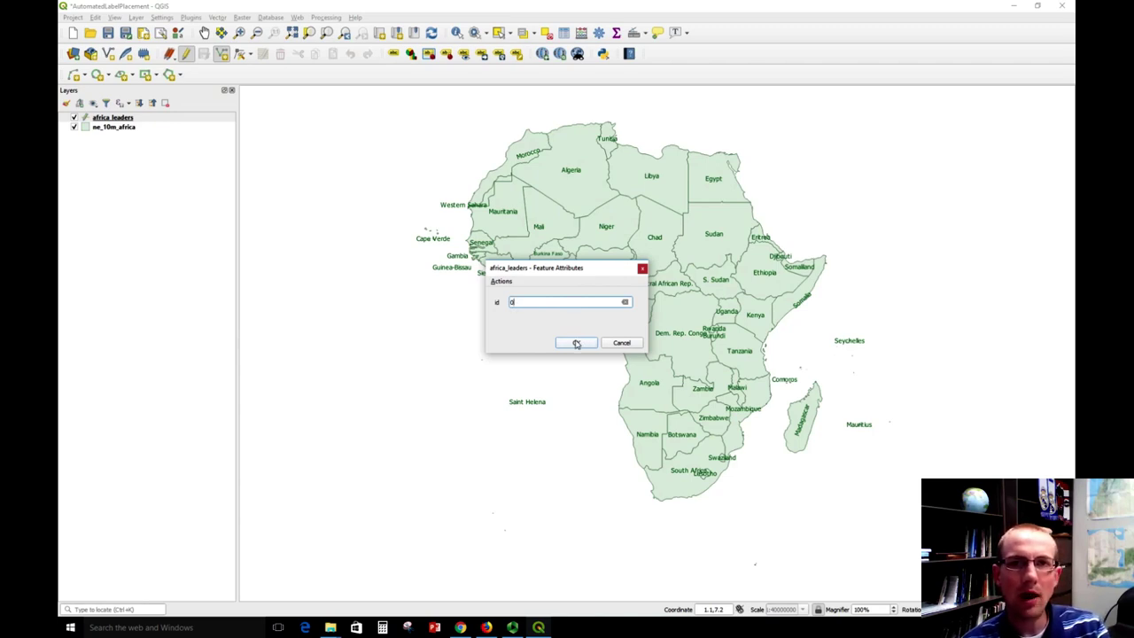
click(577, 344)
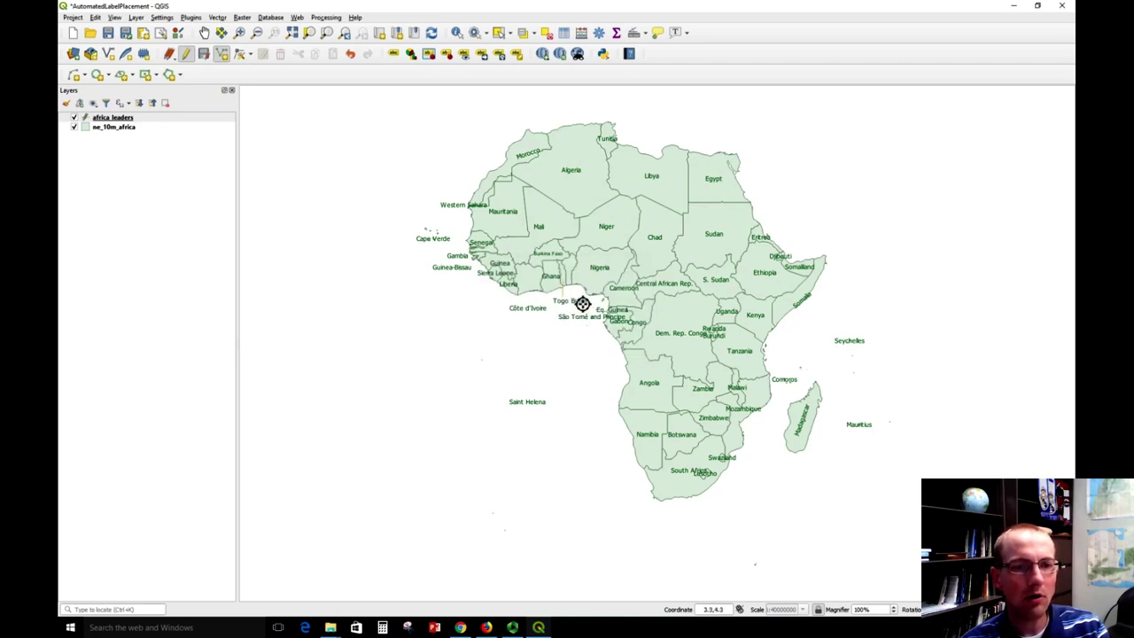
scroll(582, 304, up, 1)
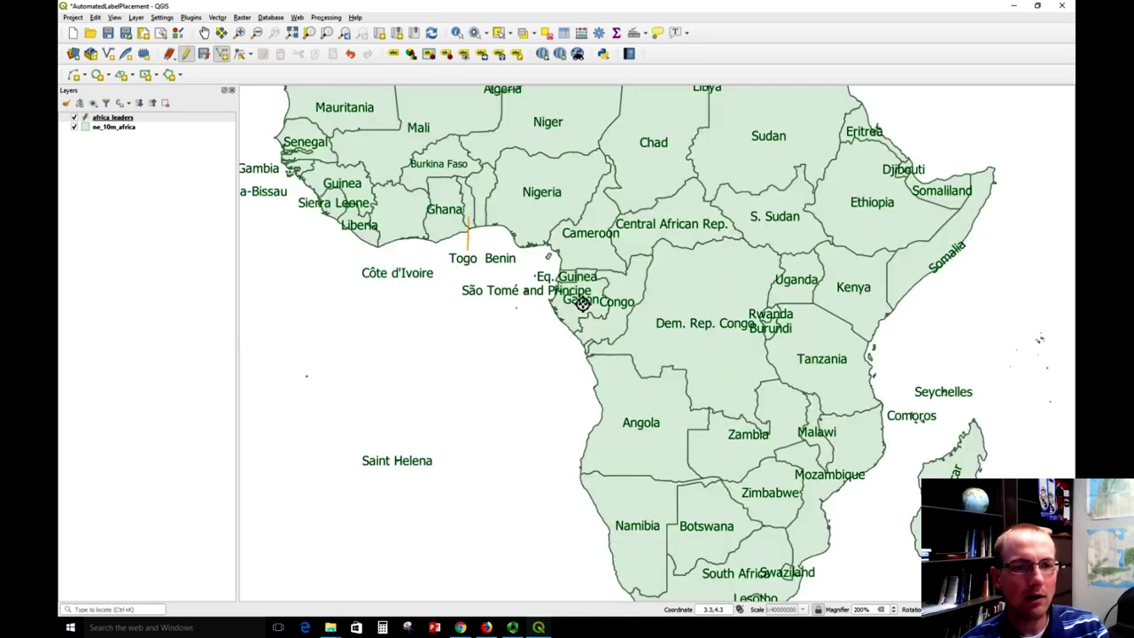
click(488, 226)
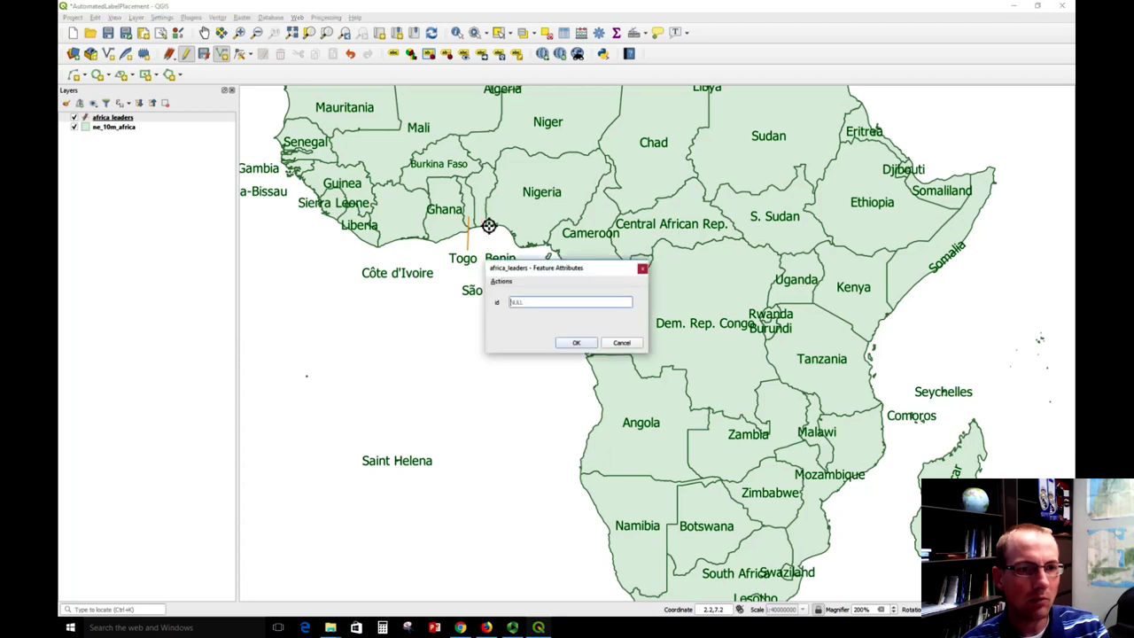
text(1)
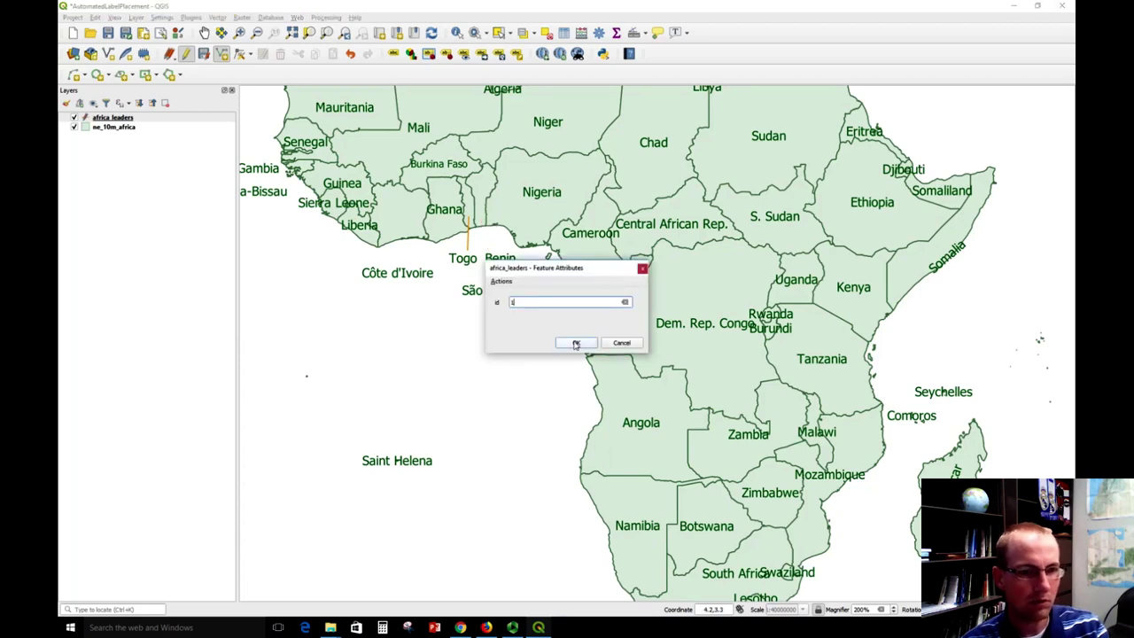
click(576, 343)
key(ctrl+minus)
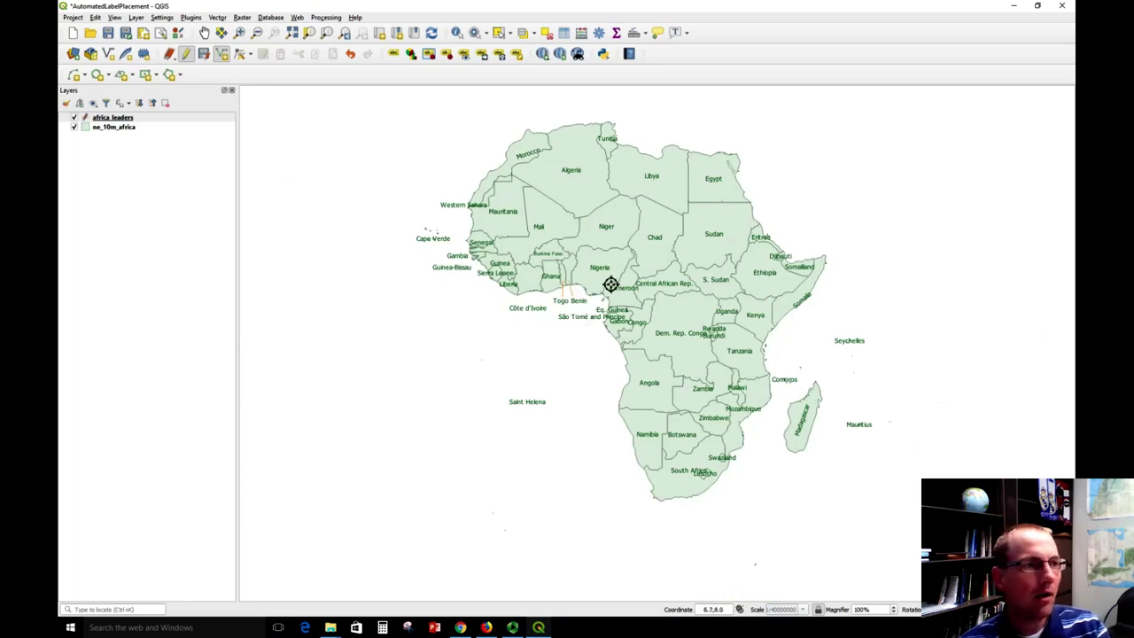
- Save the africa_leaders edits and turn off editing for the layer
click(205, 55)
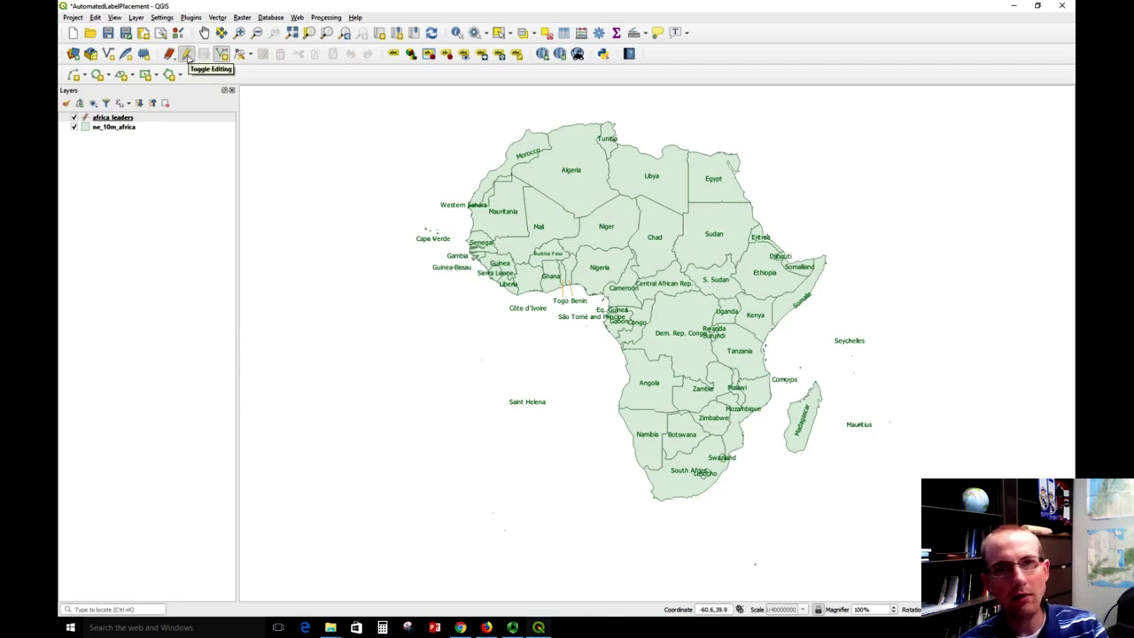
click(187, 55)
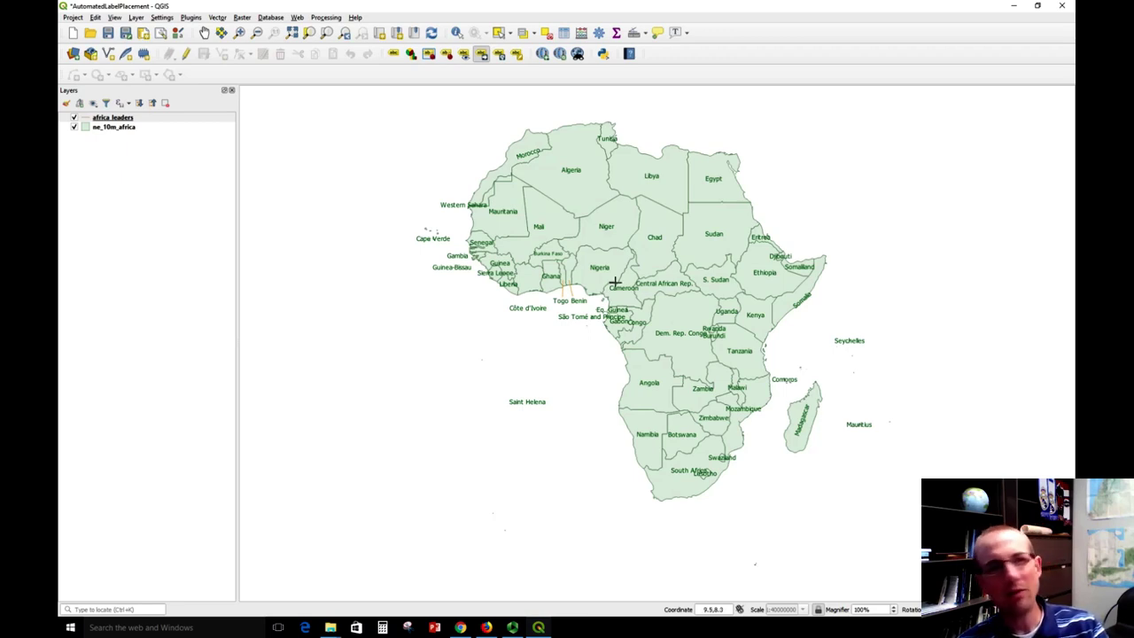
- Set the africa_leaders line colour to dark grey in the layer's Symbology properties and apply it
right_click(87, 120)
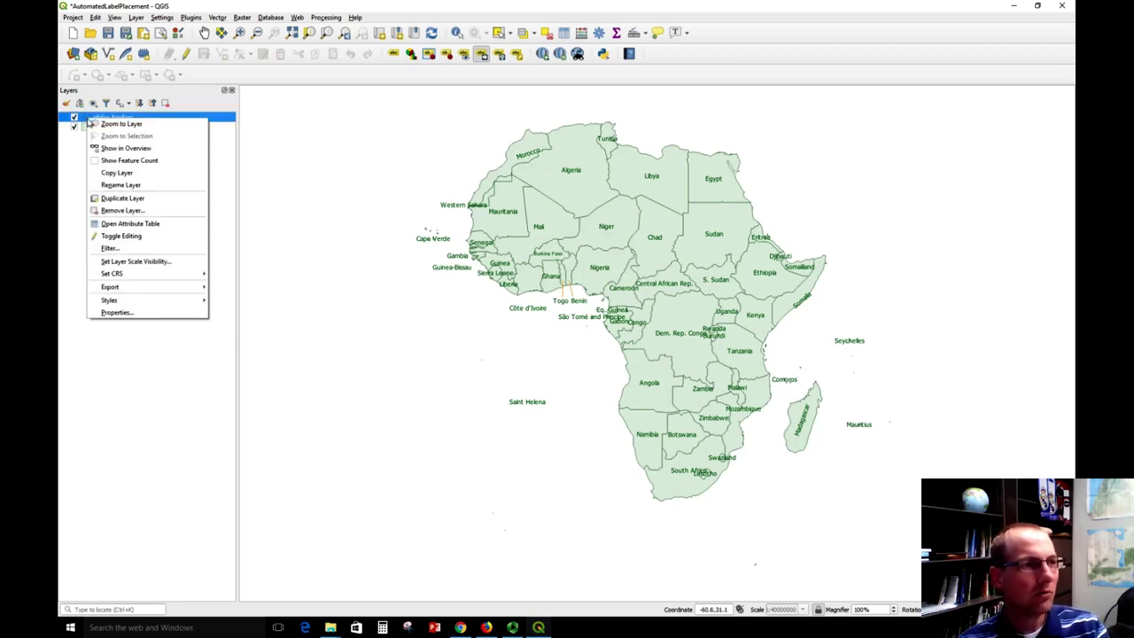
click(151, 315)
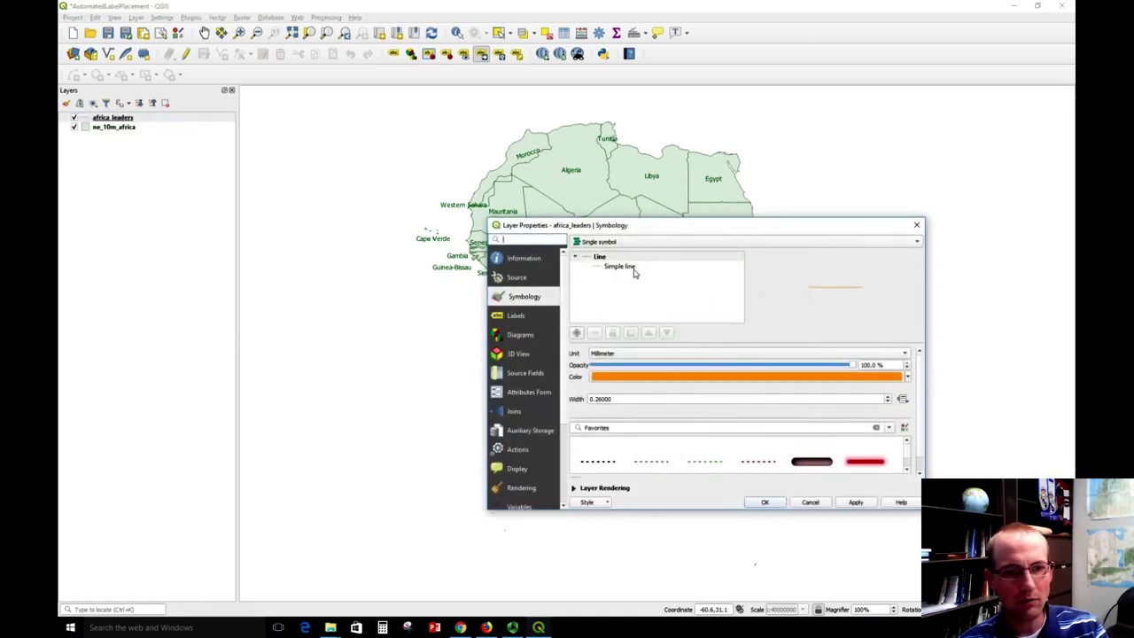
click(907, 378)
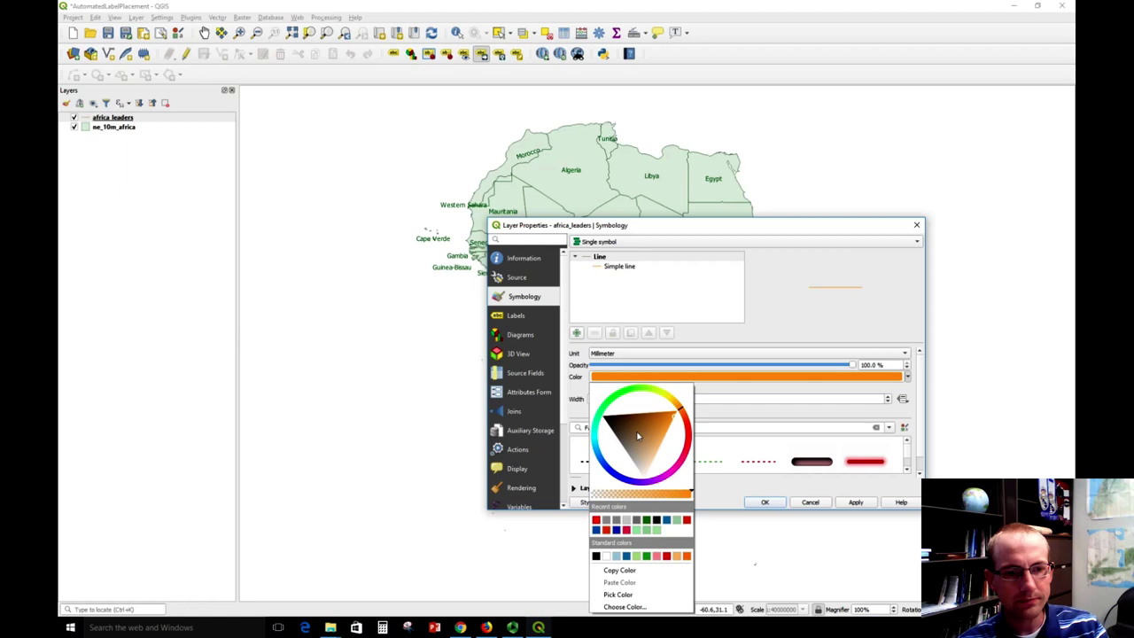
drag(643, 434, 620, 449)
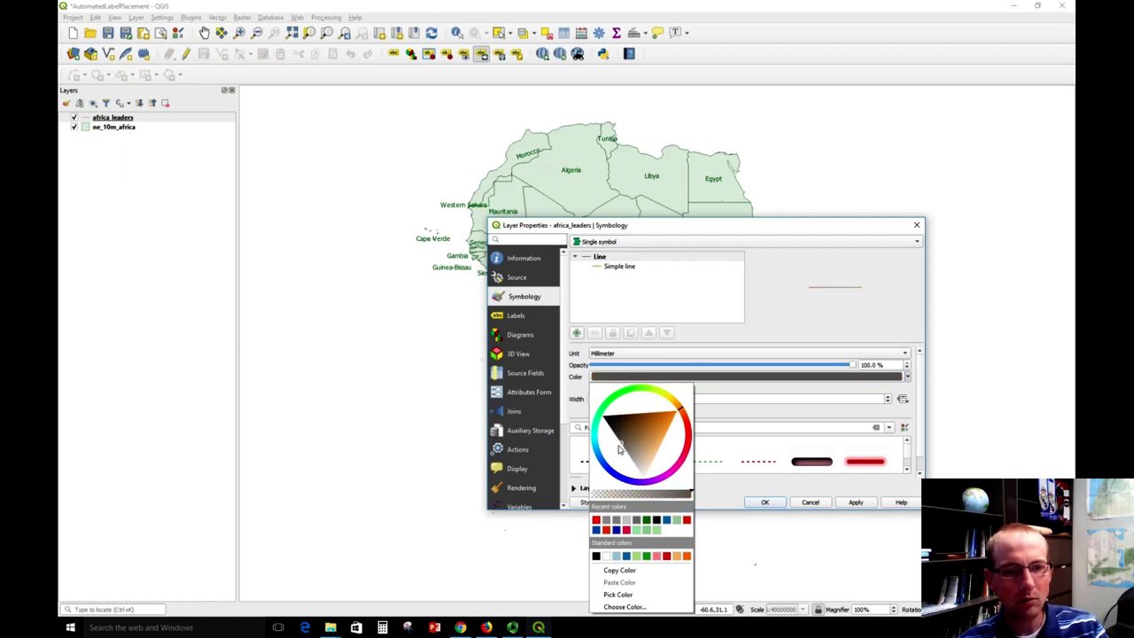
click(860, 505)
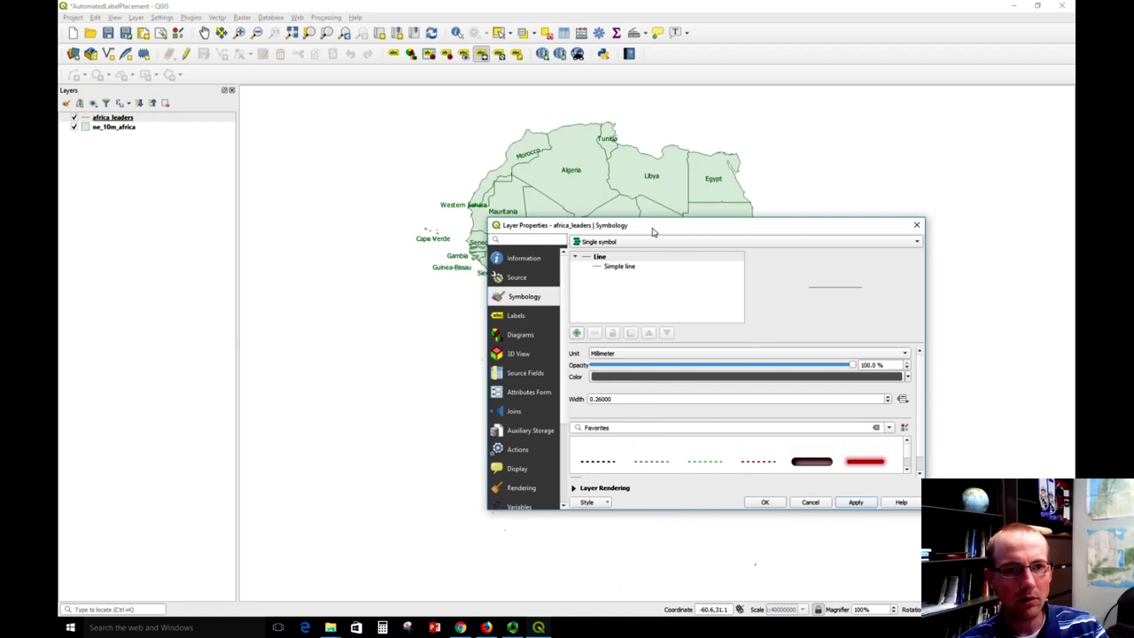
drag(653, 232, 606, 385)
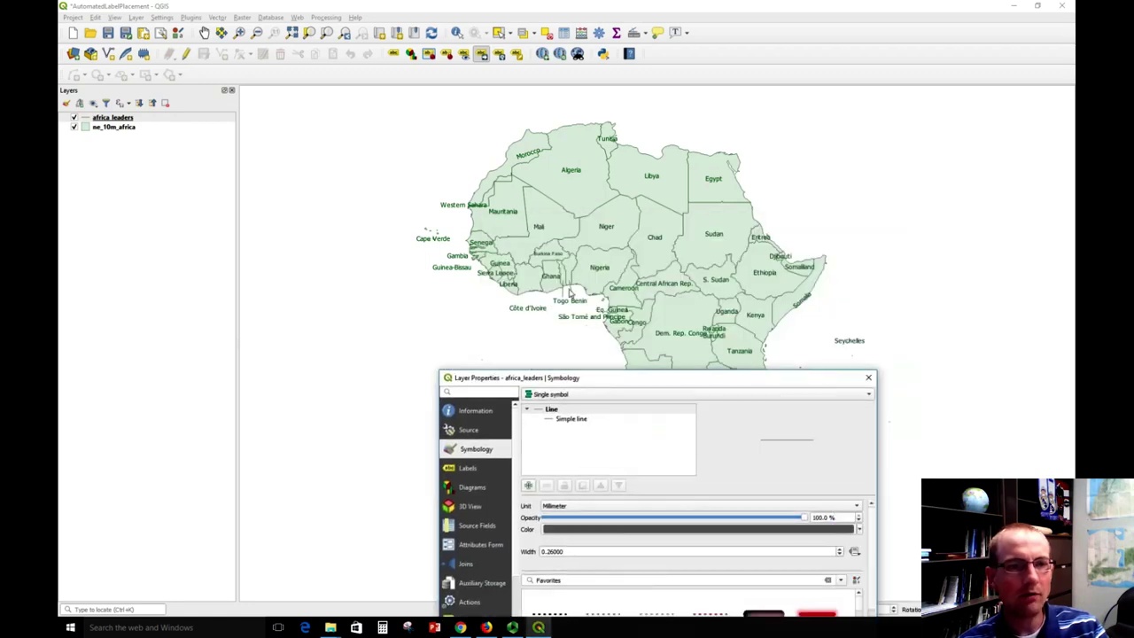
click(869, 378)
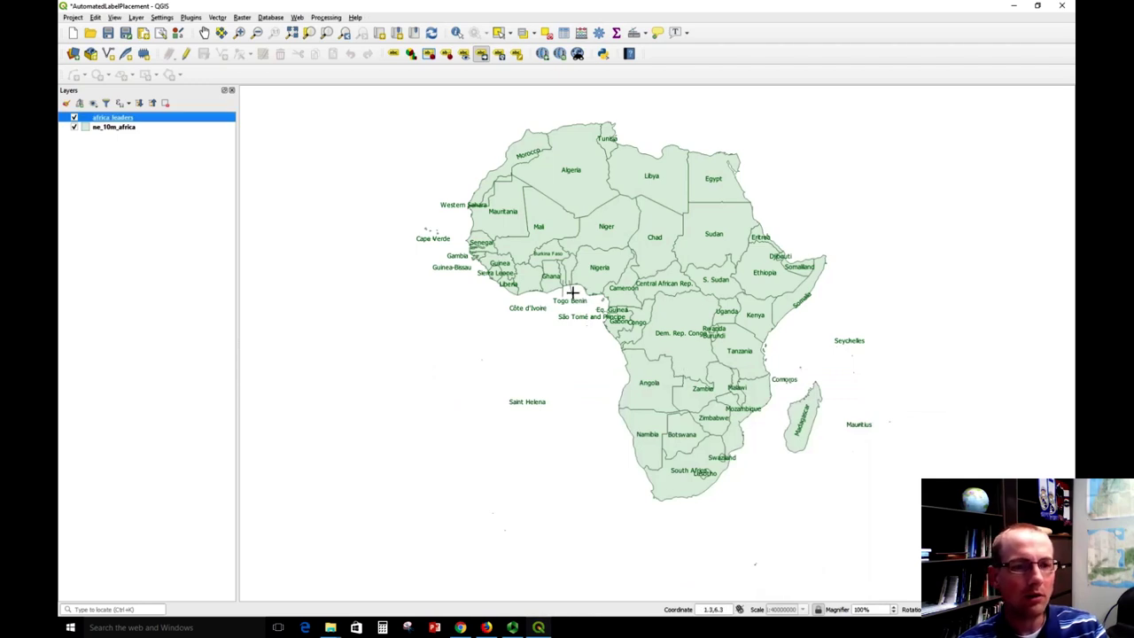